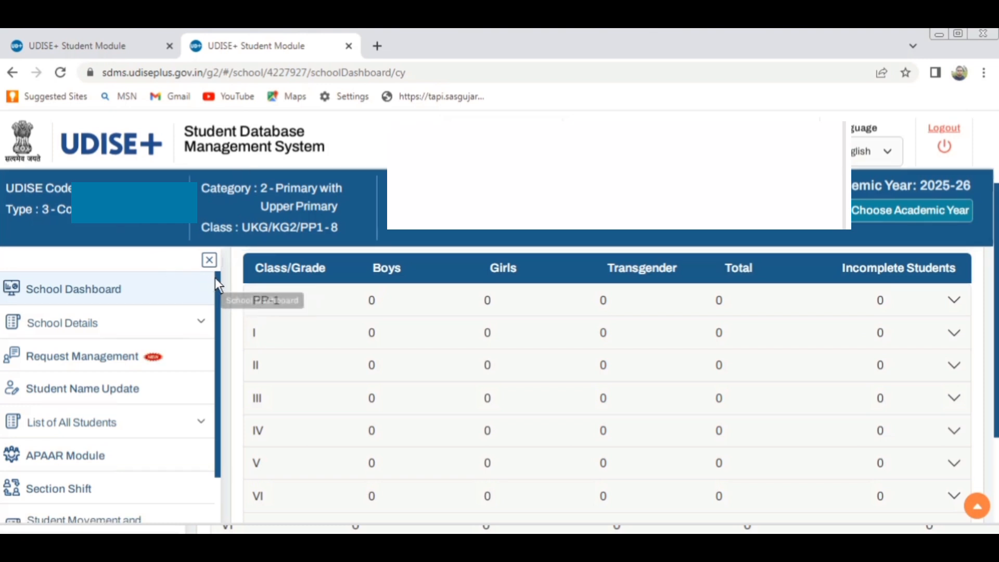
# Open the Progression Module through Progression Activity under Student Movement and Progression
pyautogui.scroll(-2, 204, 339)
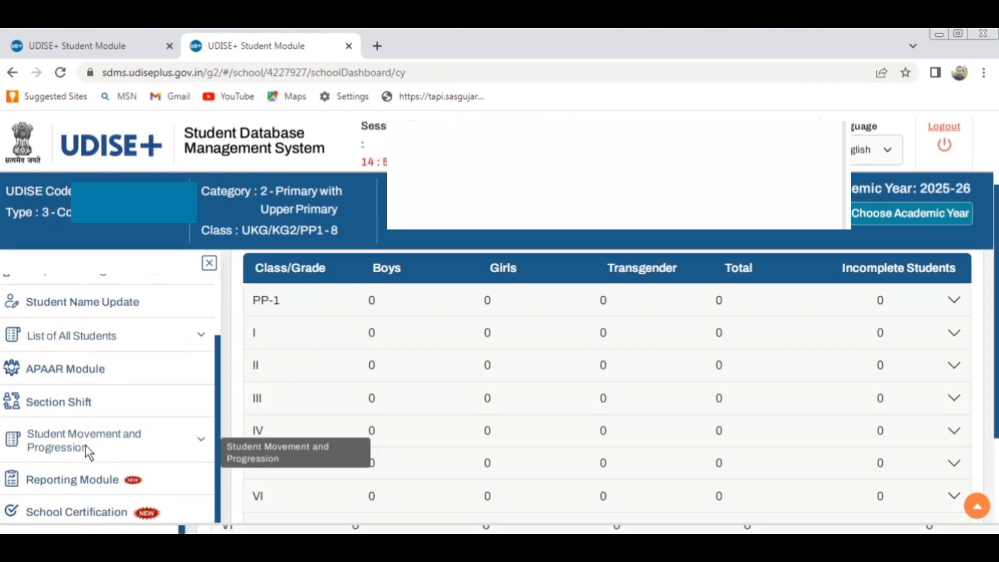
pyautogui.click(198, 439)
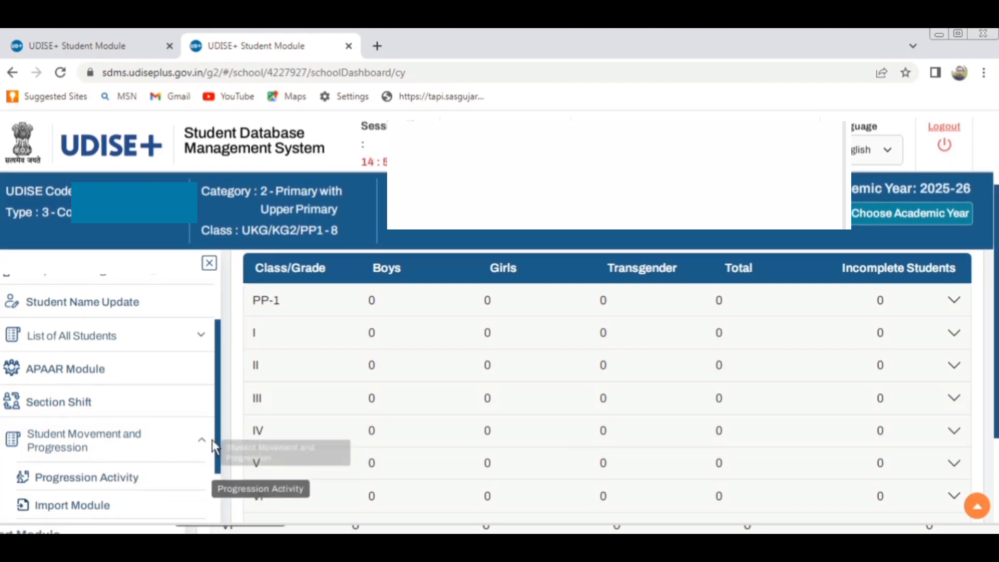
pyautogui.scroll(-2, 115, 481)
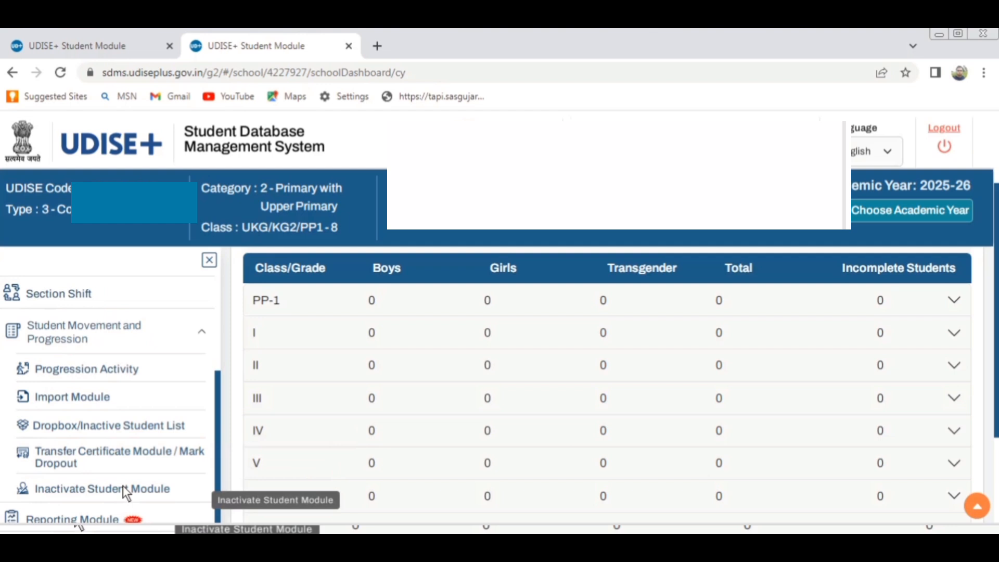
pyautogui.click(79, 370)
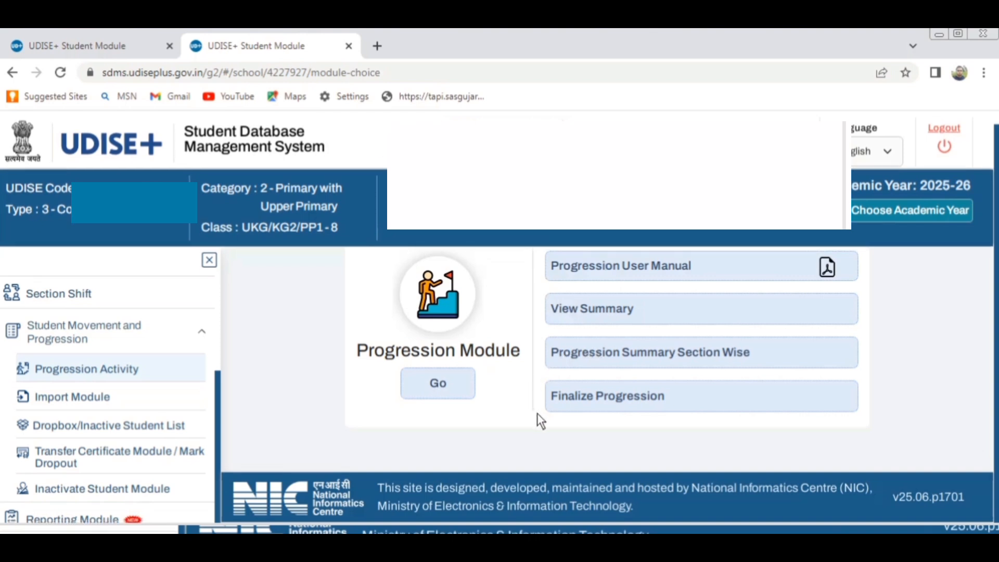
pyautogui.click(441, 382)
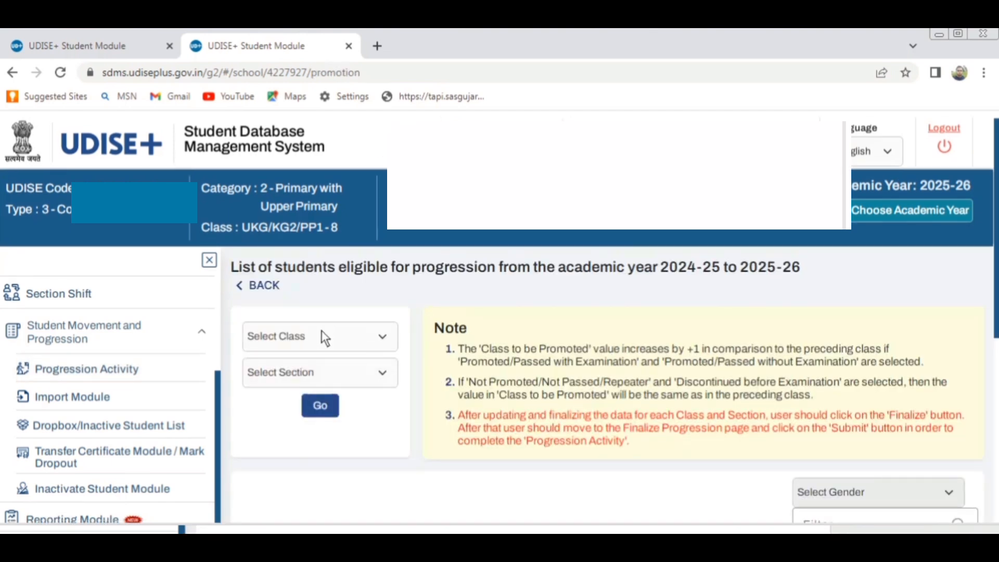
# List the students eligible for progression in class UKG/KG2/PP1, section A
pyautogui.click(283, 335)
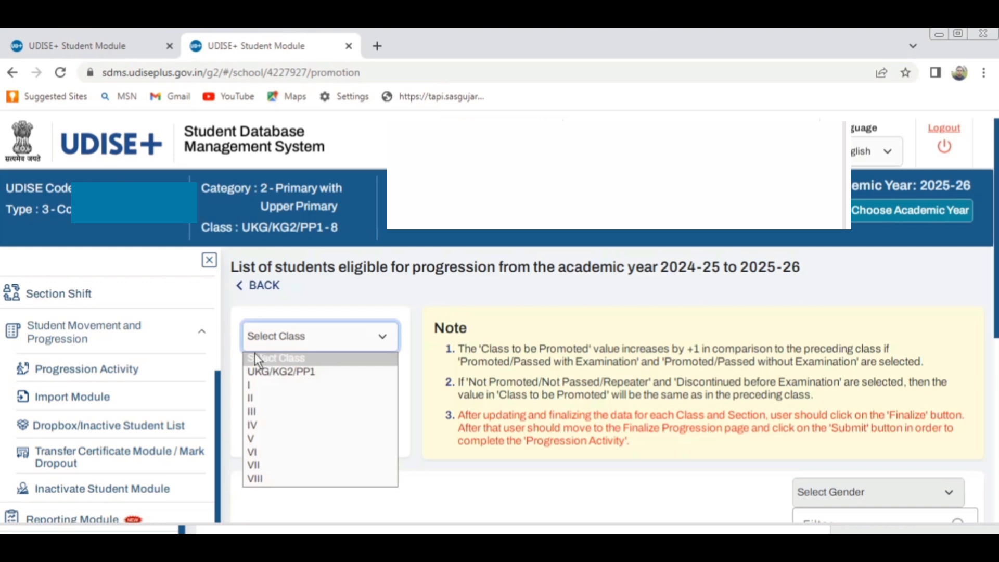
pyautogui.click(265, 372)
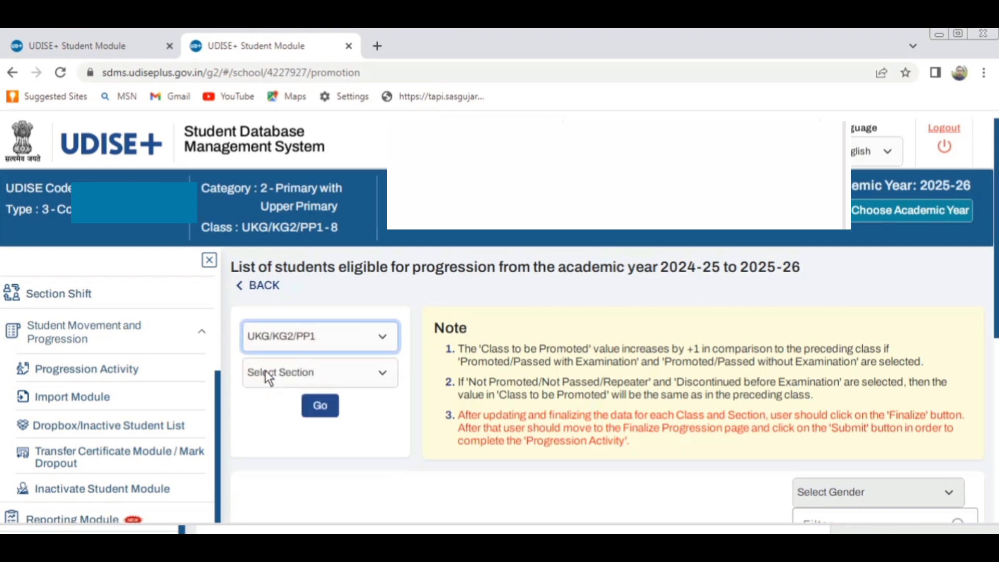
pyautogui.click(264, 370)
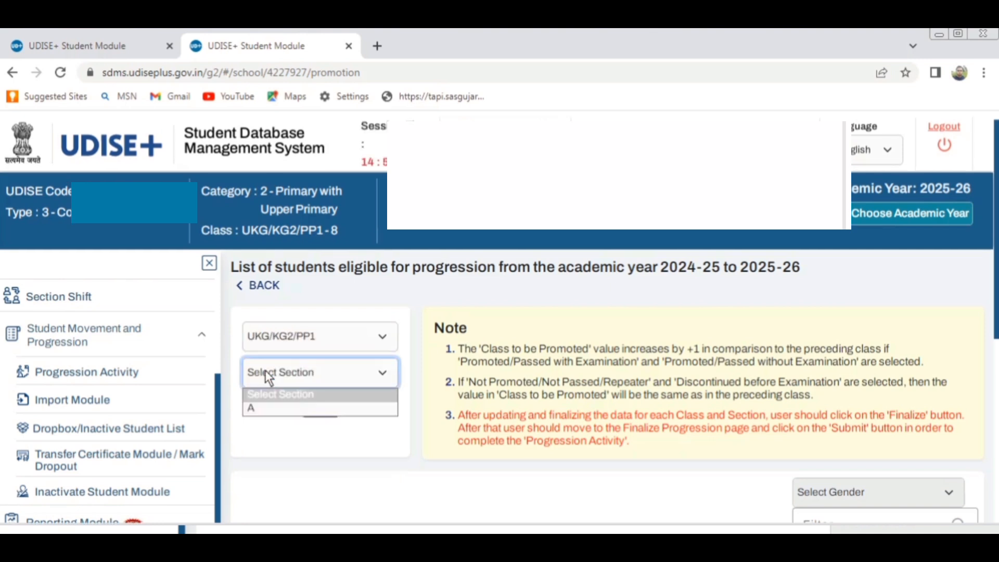
pyautogui.click(259, 408)
pyautogui.scroll(-5, 988, 221)
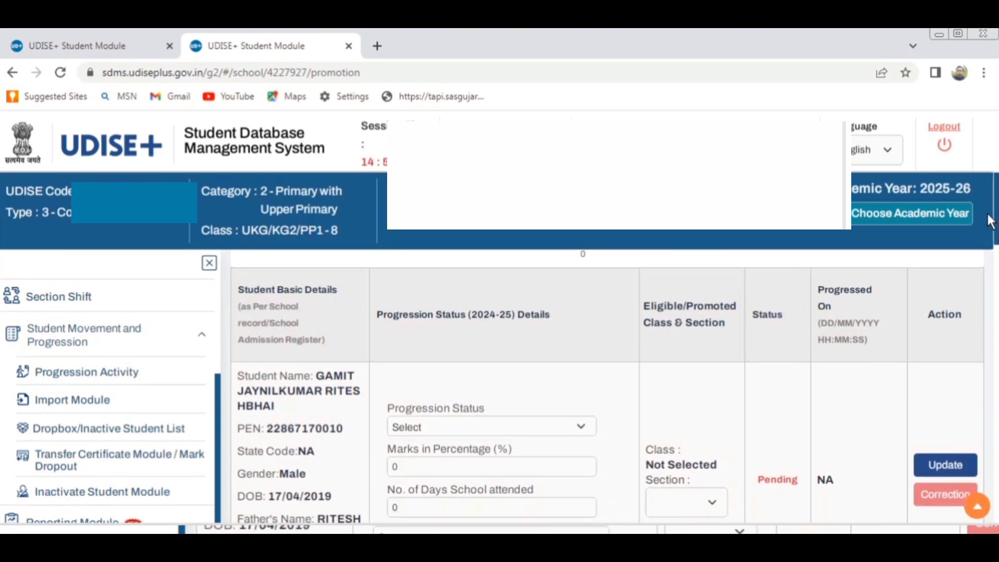
# Set the first listed student's progression status to Promoted(by Examination), with marks of 80 percent and 219 days attended
pyautogui.scroll(-2, 993, 218)
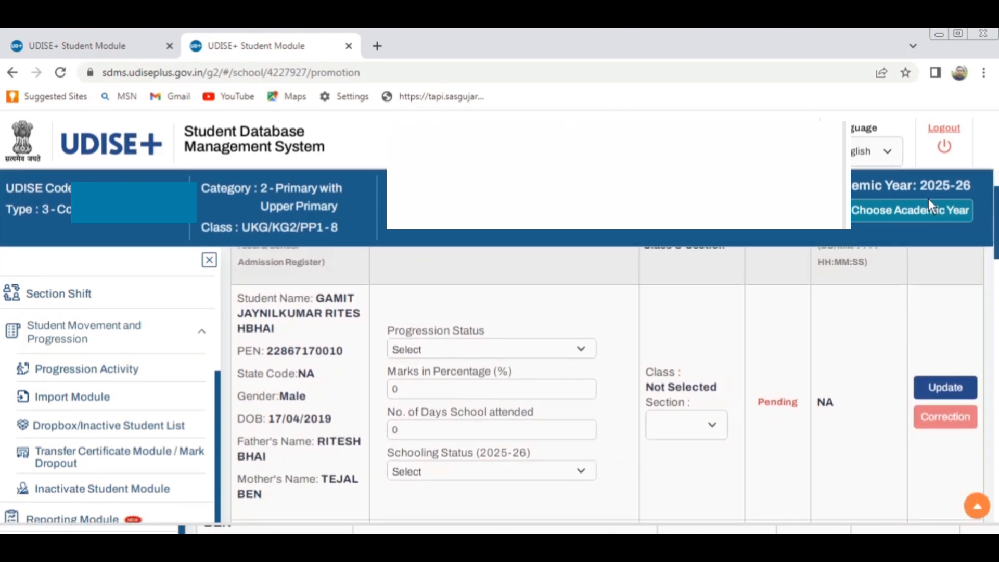
pyautogui.scroll(1, 532, 292)
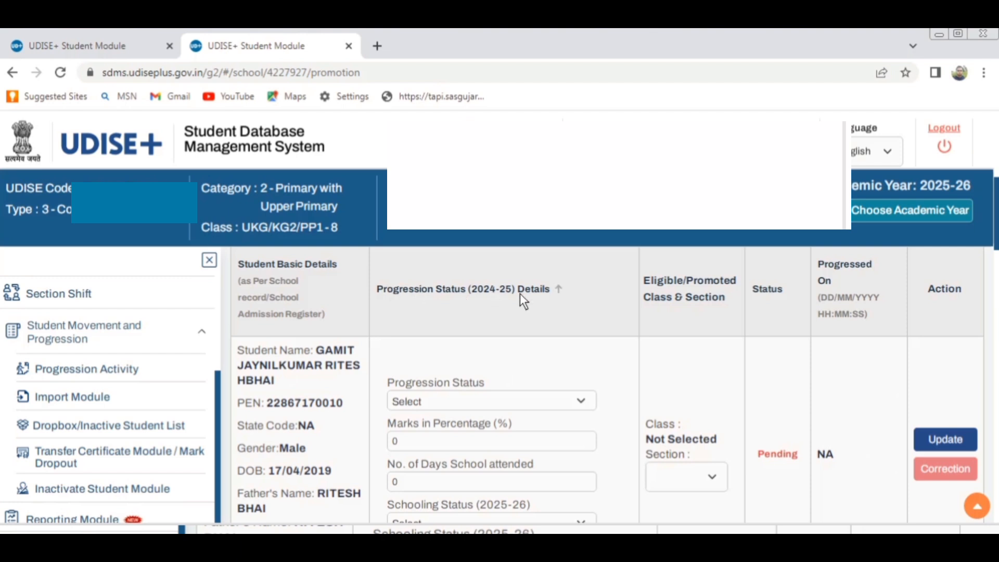
pyautogui.click(407, 400)
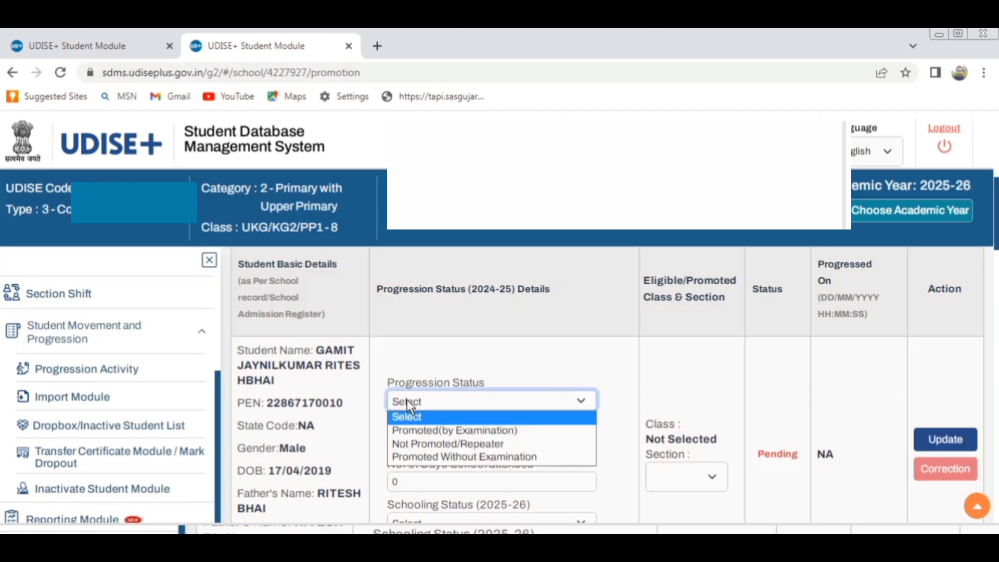
pyautogui.click(398, 429)
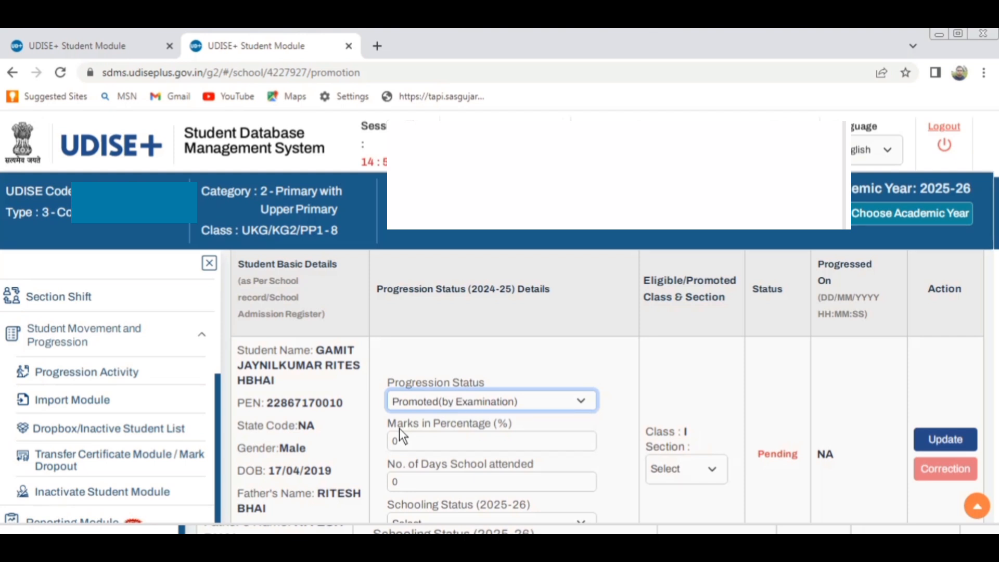
pyautogui.click(404, 437)
pyautogui.write('8')
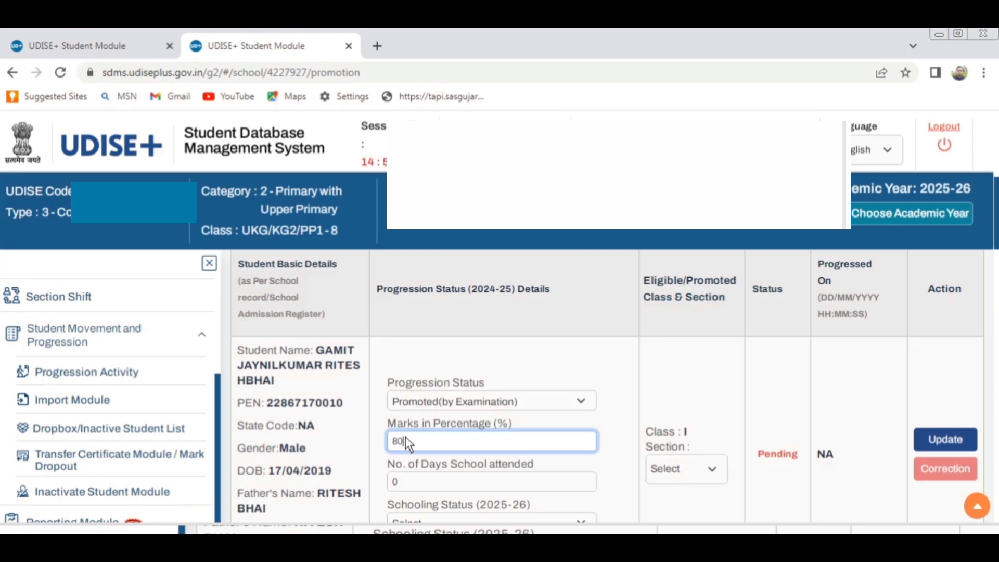
pyautogui.write('0')
pyautogui.doubleClick(397, 483)
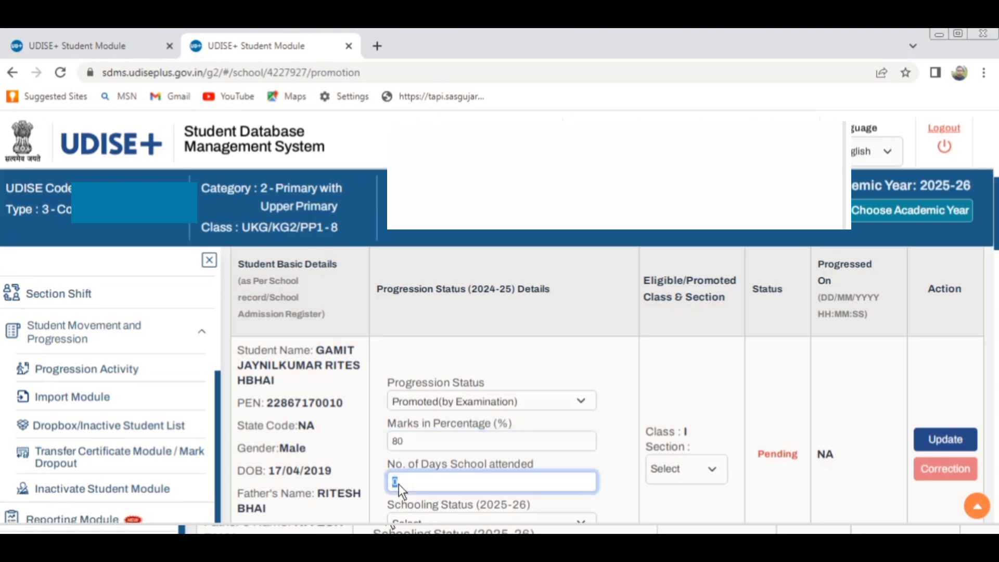
pyautogui.write('219')
# Set the first student's 2025-26 schooling status to Studying in Same School and section to A, and save the update
pyautogui.scroll(-2, 996, 237)
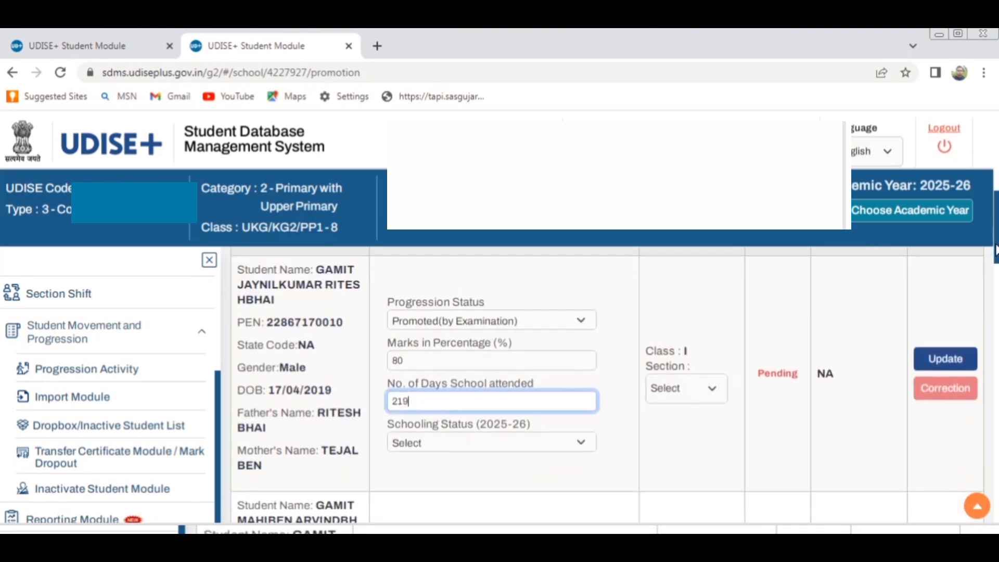
pyautogui.click(466, 445)
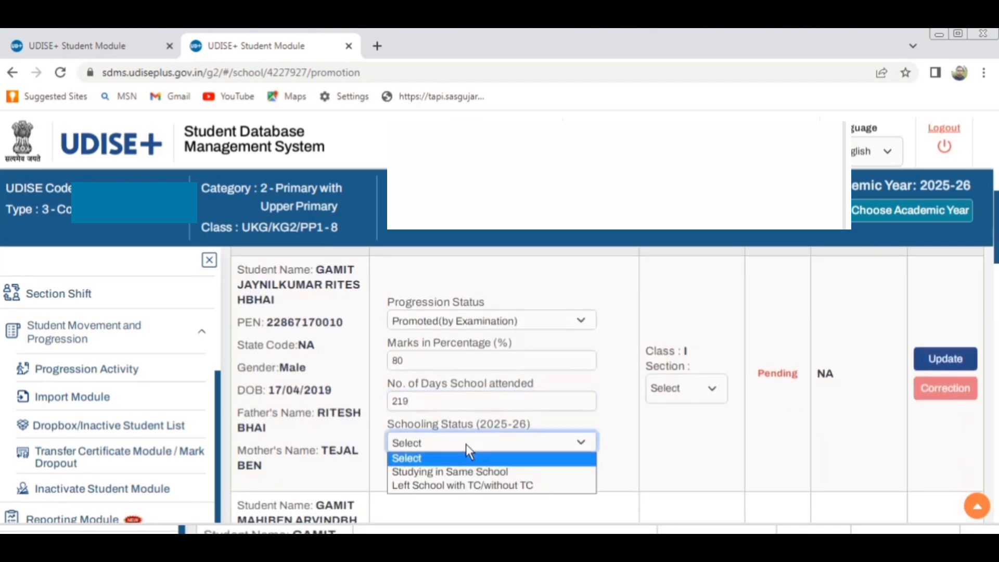
pyautogui.click(438, 472)
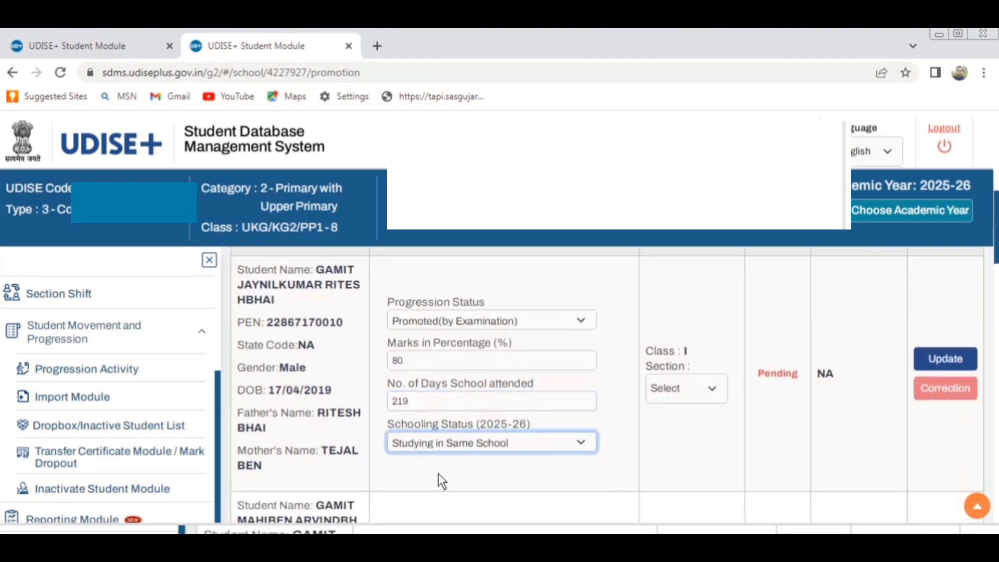
pyautogui.click(661, 385)
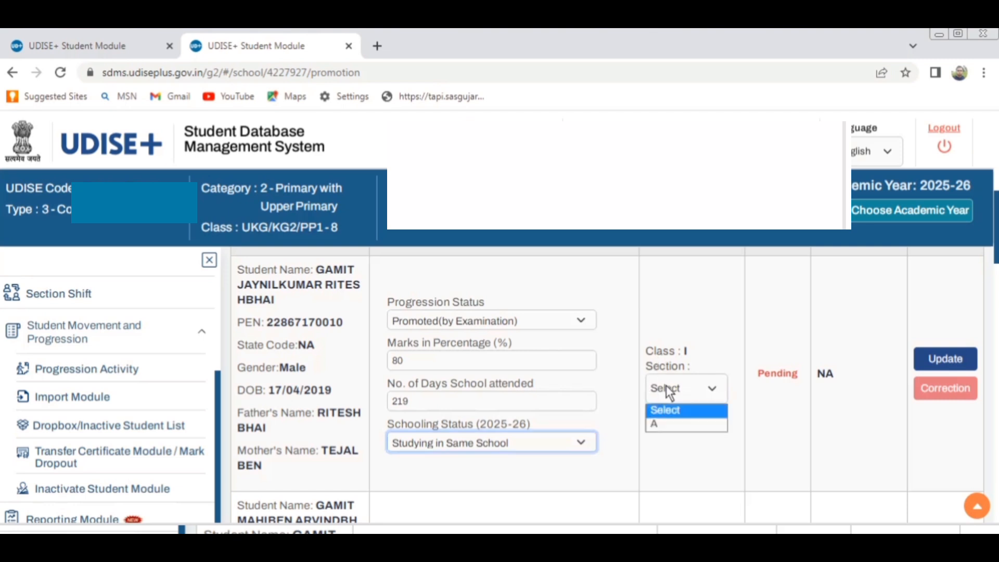
pyautogui.click(654, 424)
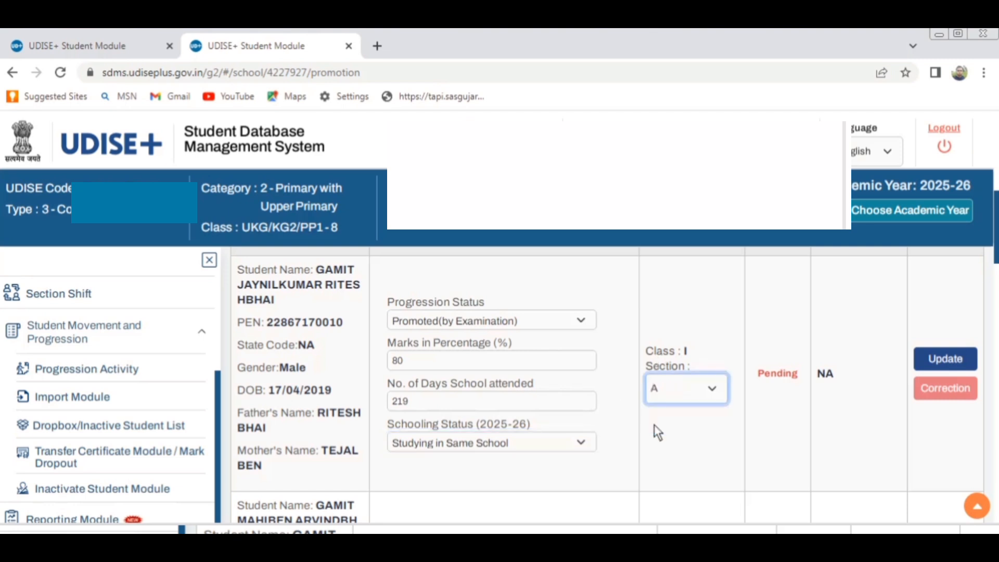
pyautogui.click(942, 360)
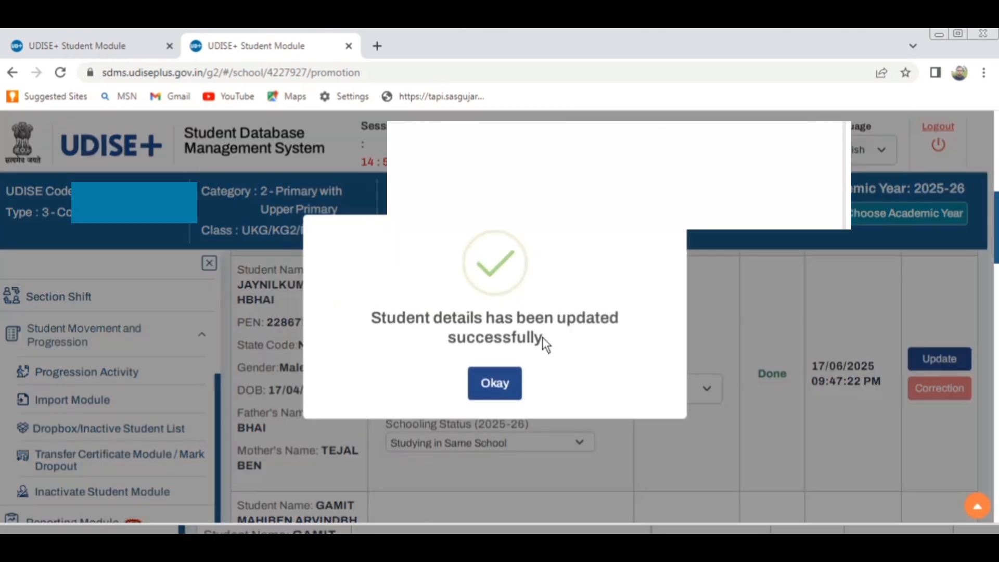
pyautogui.click(494, 382)
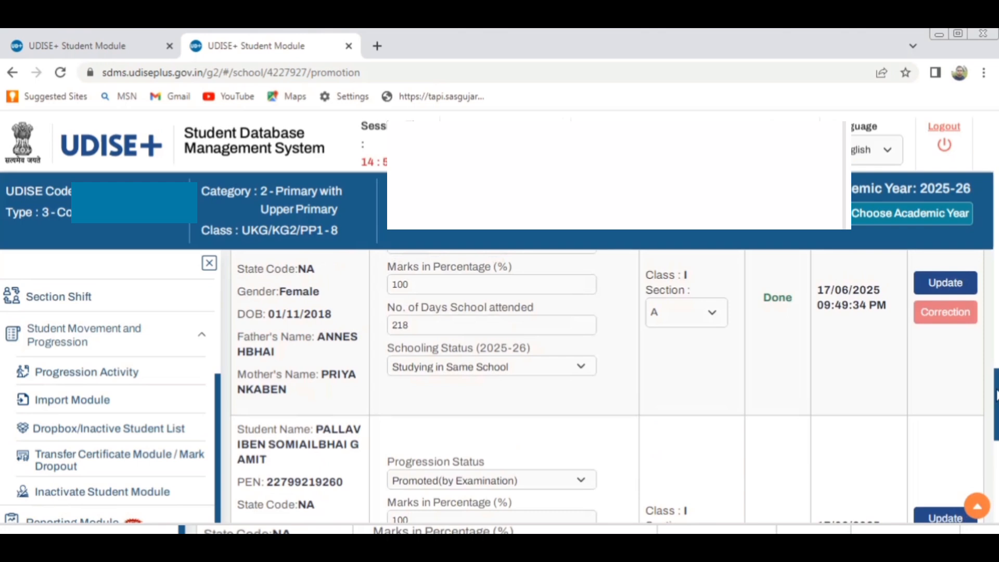
# Finalize and confirm the progression of all students in class UKG/KG2/Pre-Primary, section A
pyautogui.moveTo(997, 396); pyautogui.dragTo(985, 344)
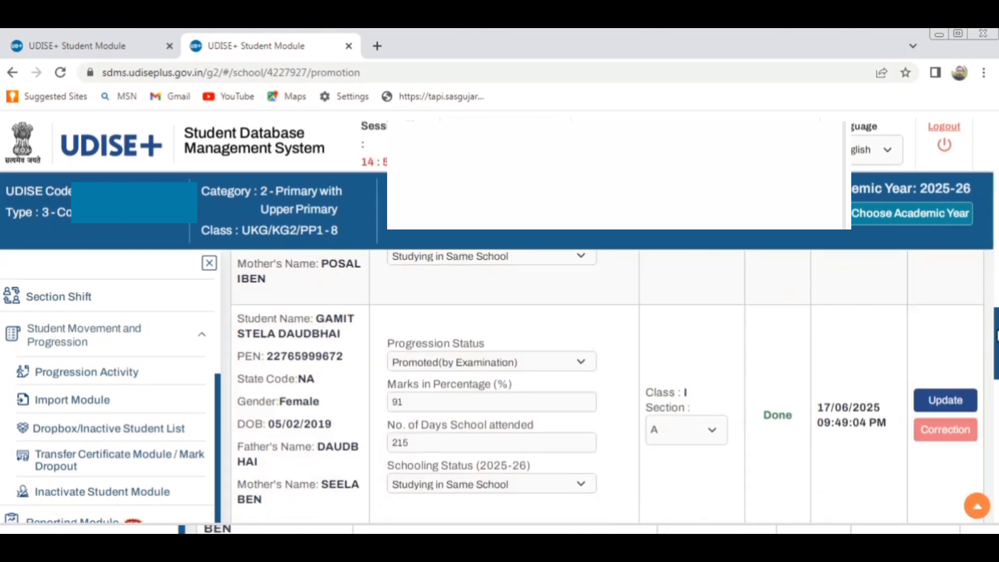
pyautogui.scroll(-8, 610, 473)
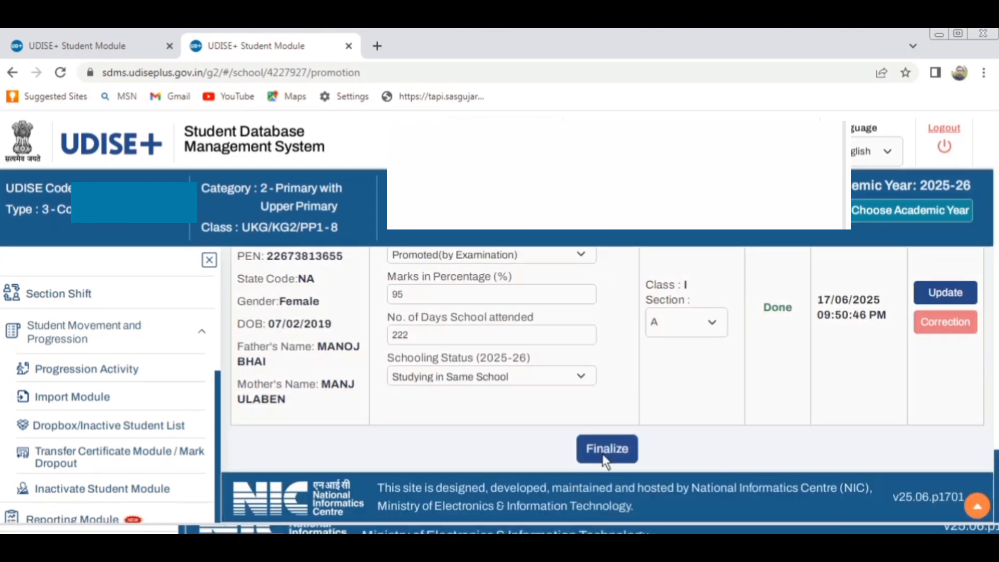
pyautogui.click(604, 459)
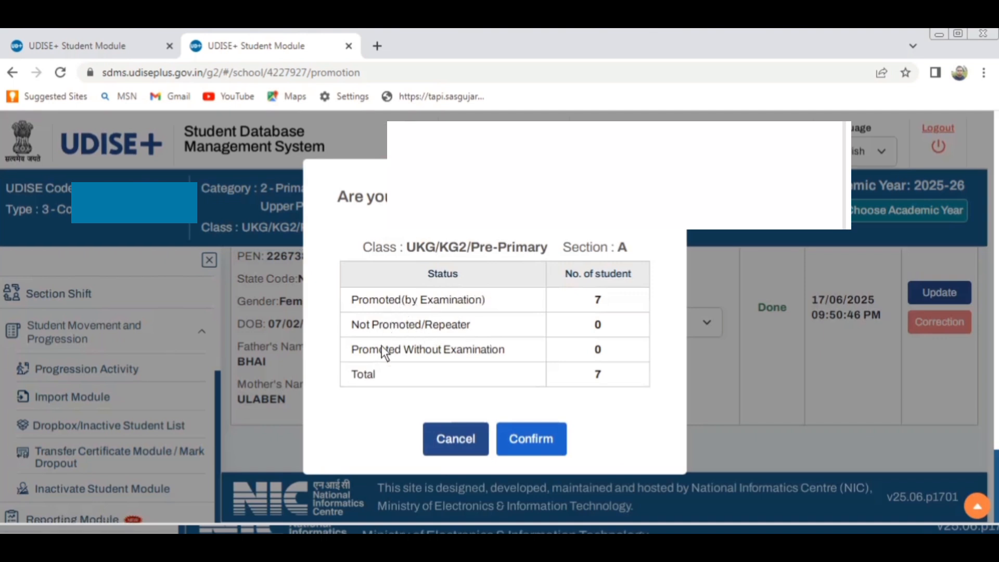
pyautogui.click(517, 435)
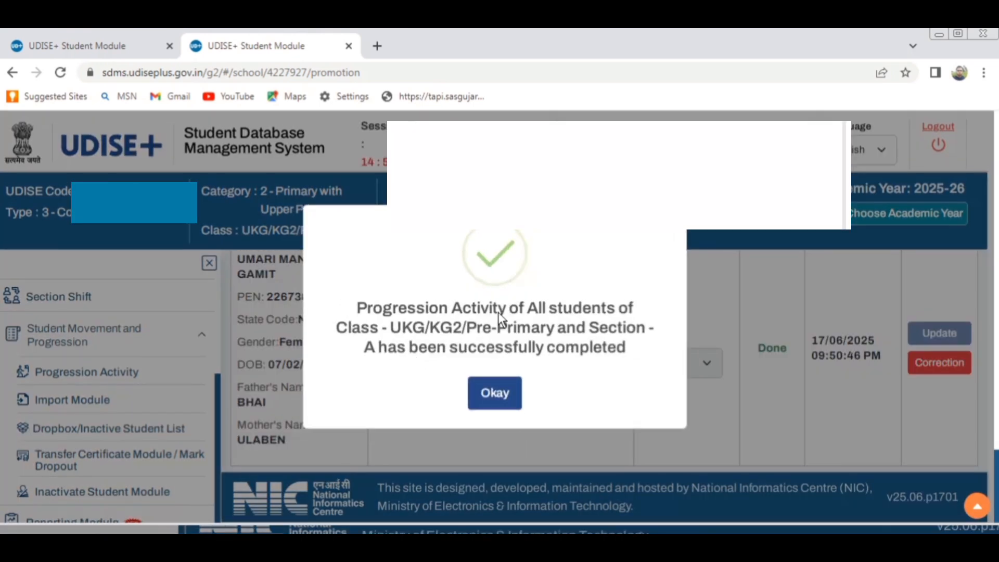
pyautogui.click(490, 401)
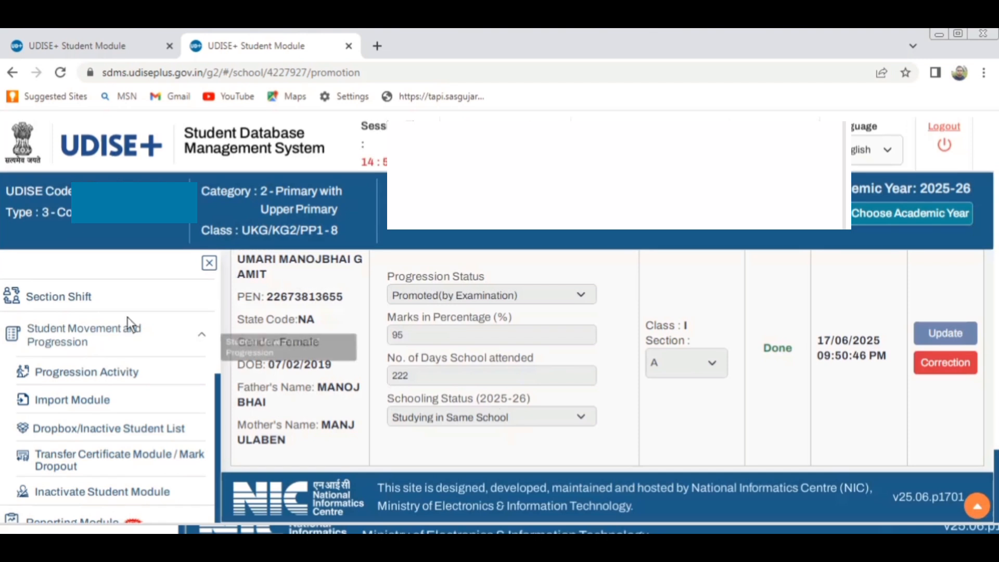
# Return to the School Dashboard and view the grade-wise school details table for 2025-26
pyautogui.moveTo(218, 386); pyautogui.dragTo(217, 291)
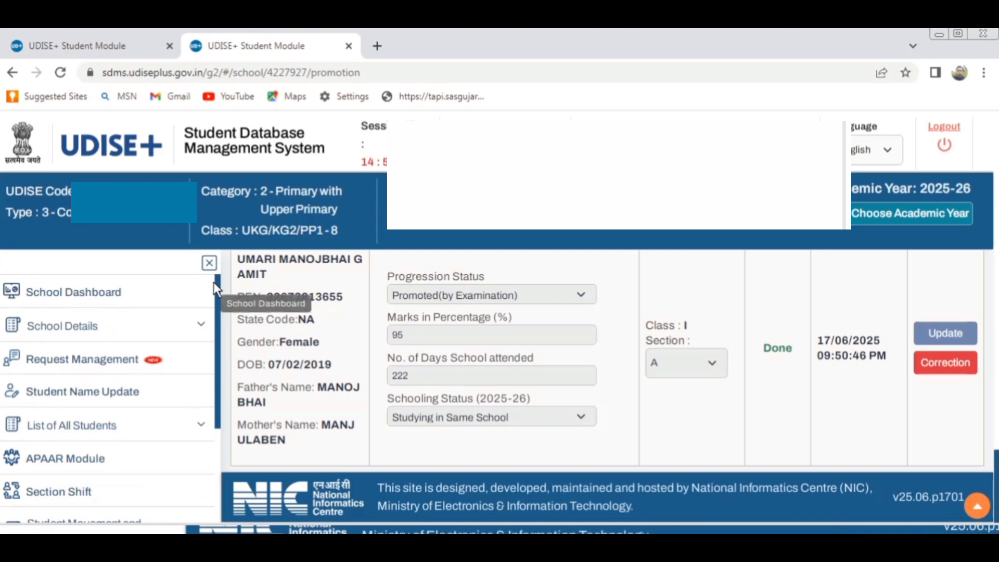
pyautogui.click(72, 291)
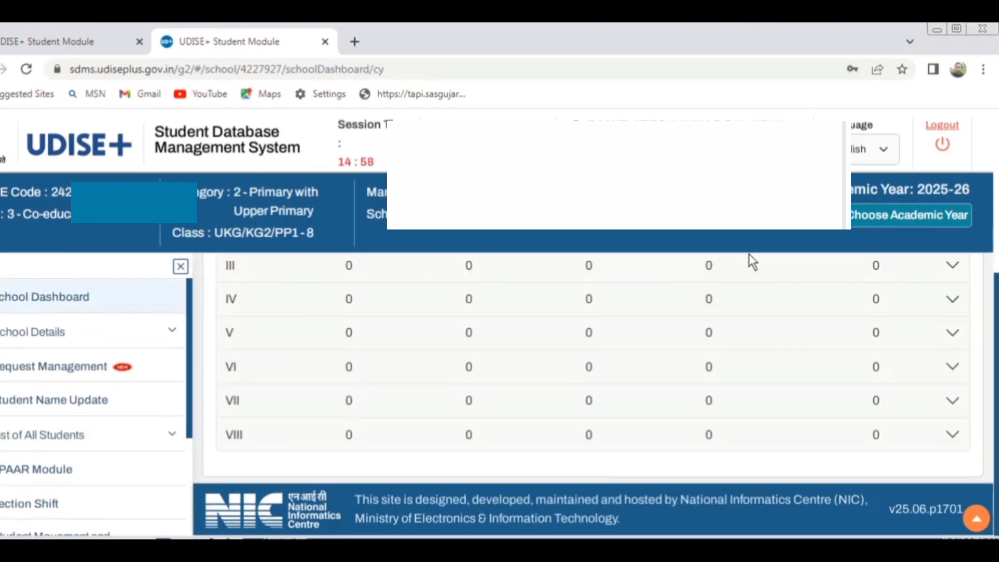
pyautogui.scroll(2, 995, 336)
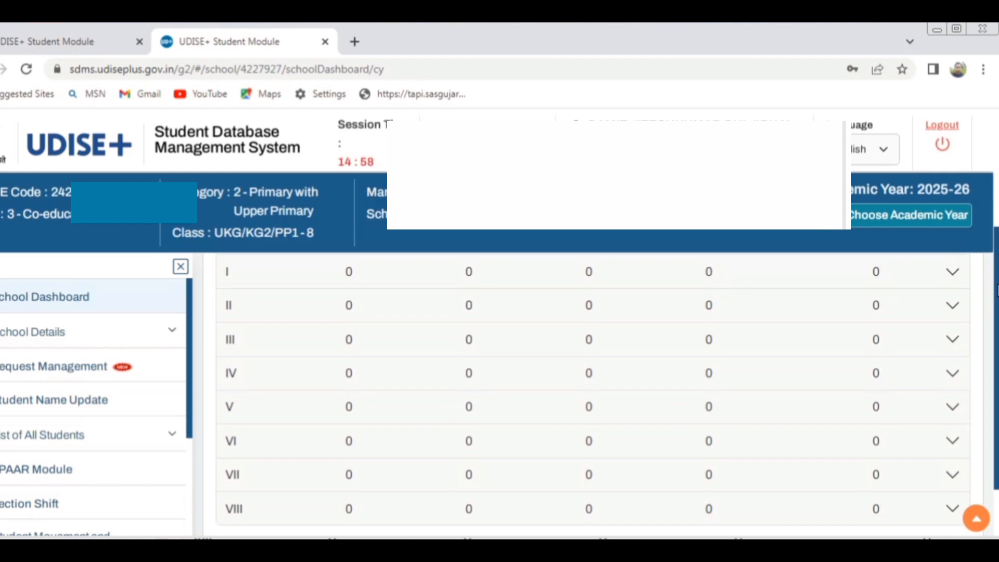
pyautogui.scroll(1, 995, 281)
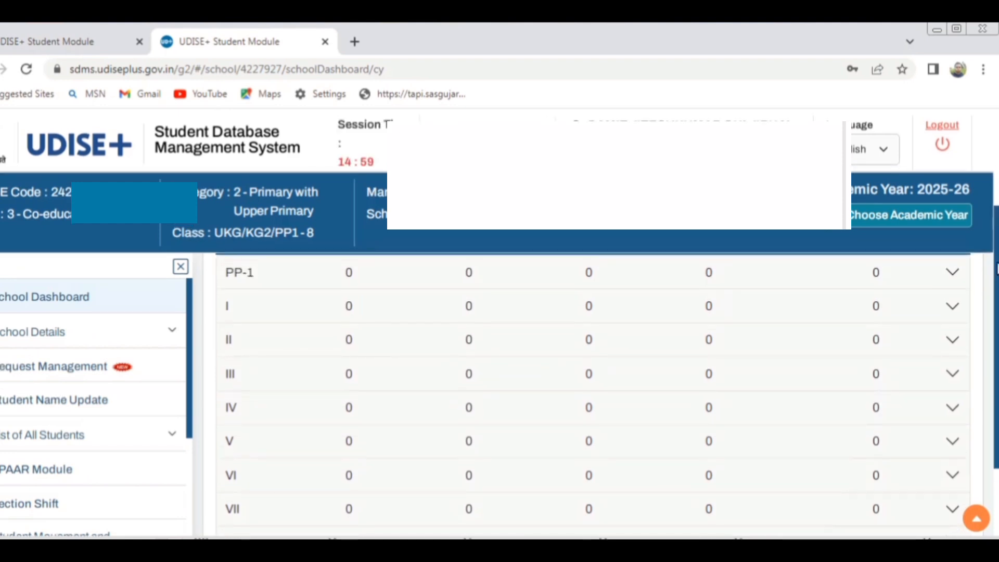
pyautogui.scroll(3, 996, 270)
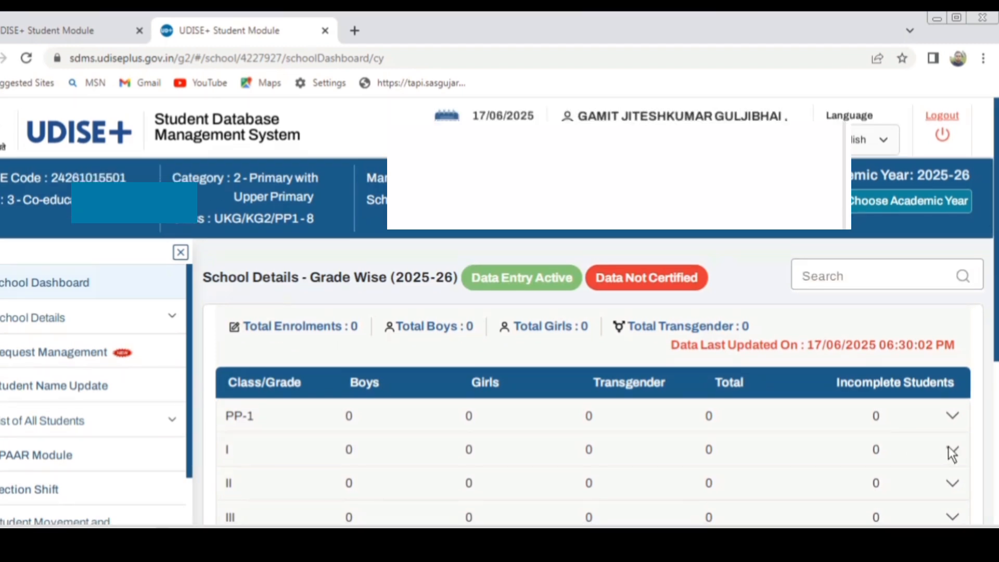
# Open the enrolment details of Class I, section A and look through the list of students
pyautogui.click(951, 464)
pyautogui.click(895, 519)
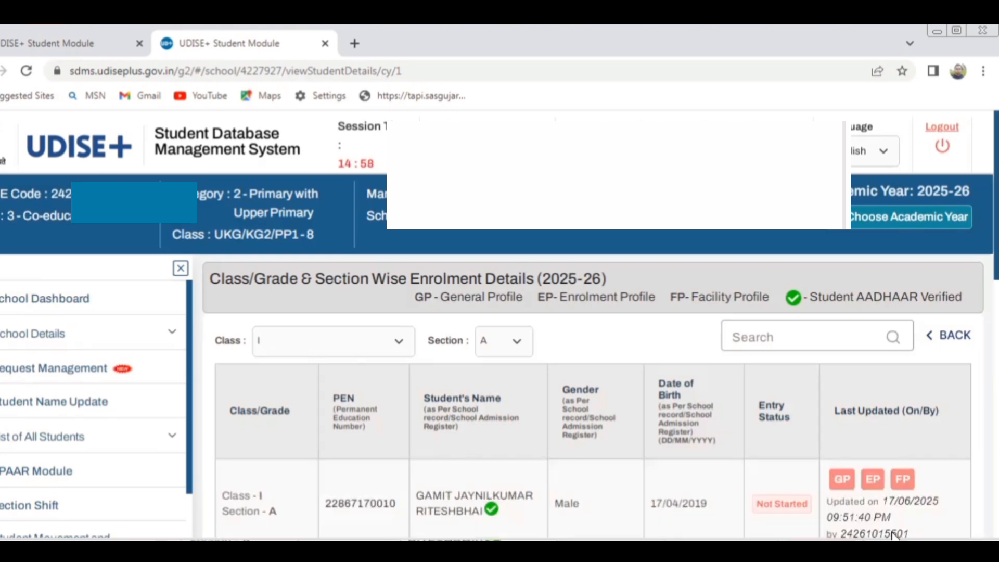
pyautogui.scroll(-3, 893, 533)
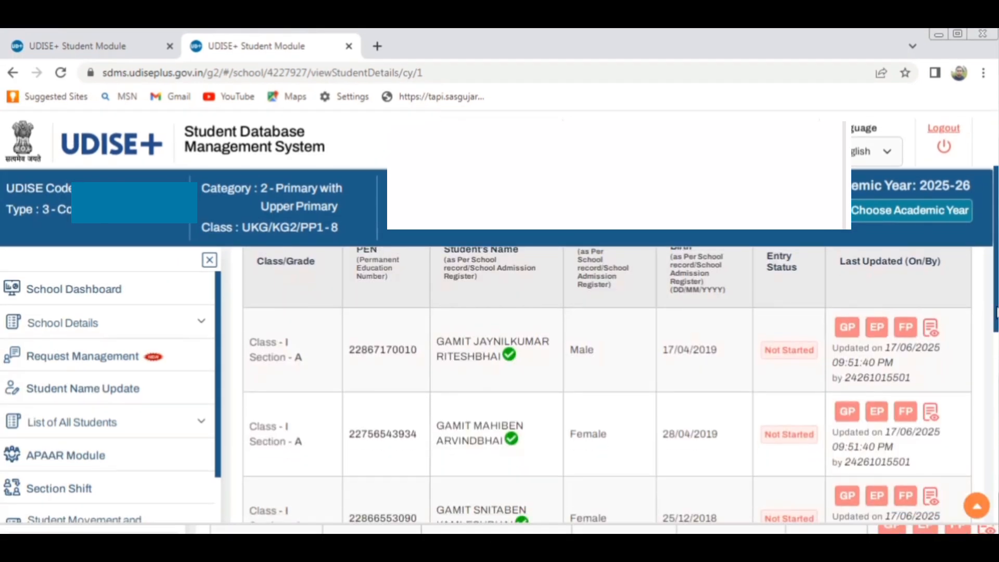
pyautogui.moveTo(997, 307); pyautogui.dragTo(996, 214)
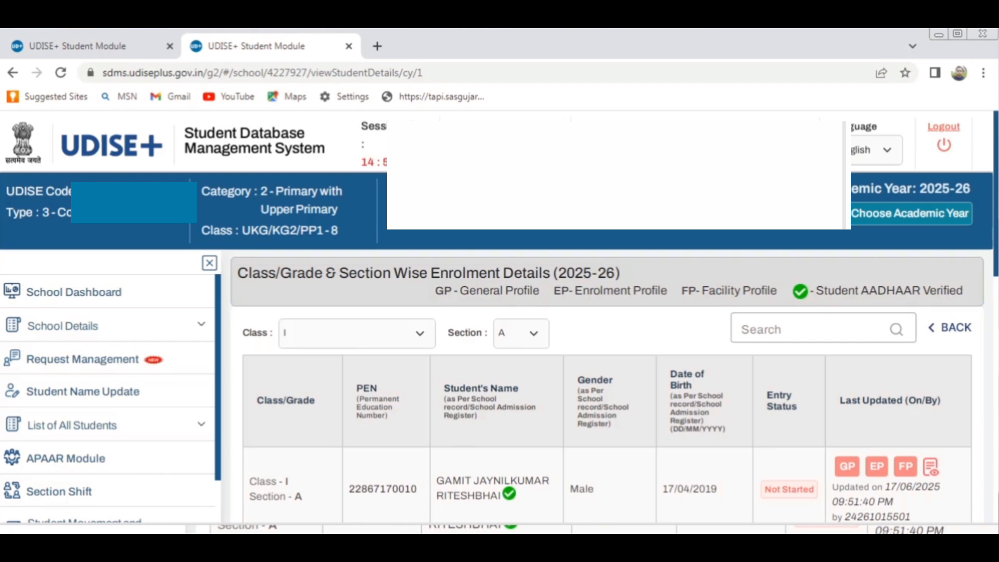
pyautogui.moveTo(996, 205); pyautogui.dragTo(979, 263)
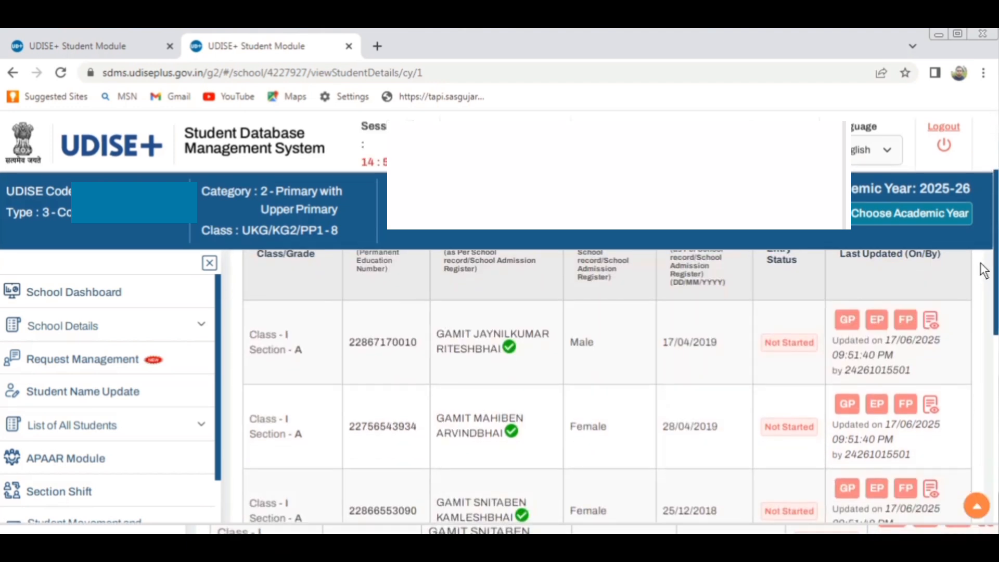